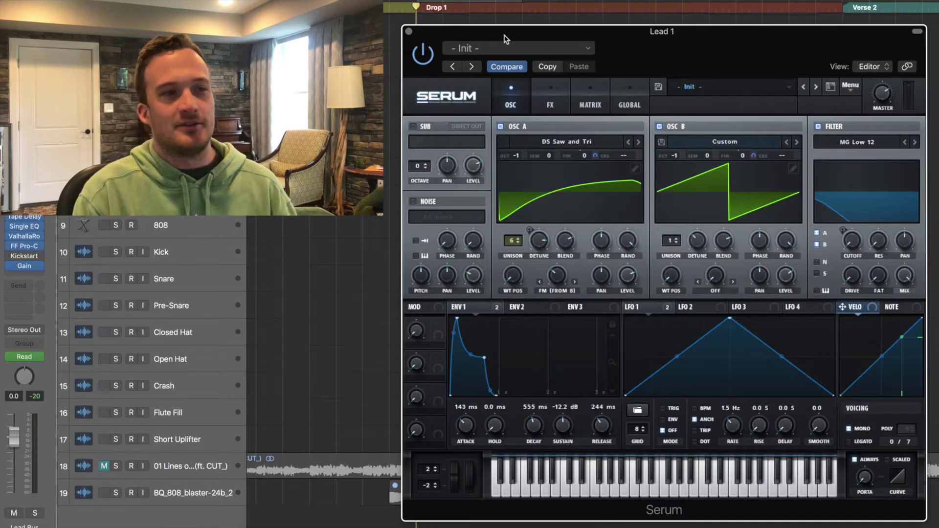
- Choose the Analog wavetable DS Saw and Tri for oscillator A
key(space)
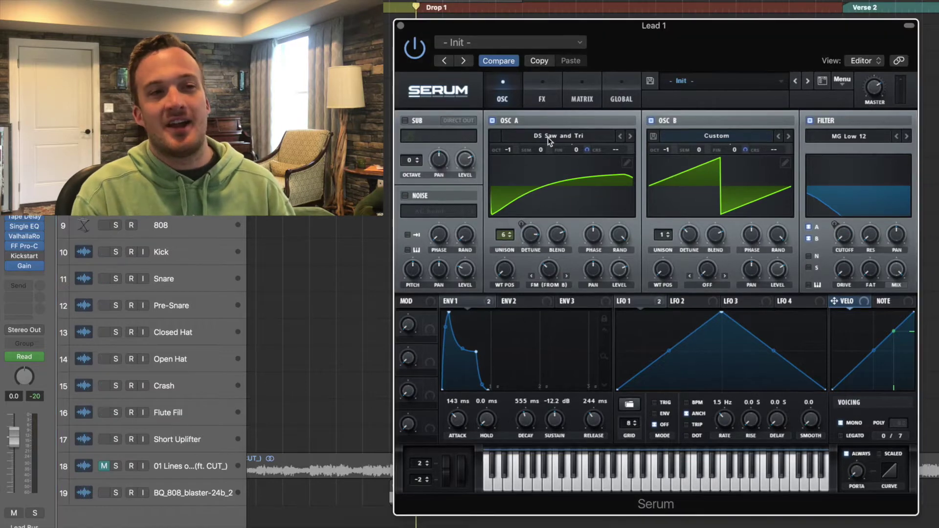
click(547, 137)
mouse_move(589, 152)
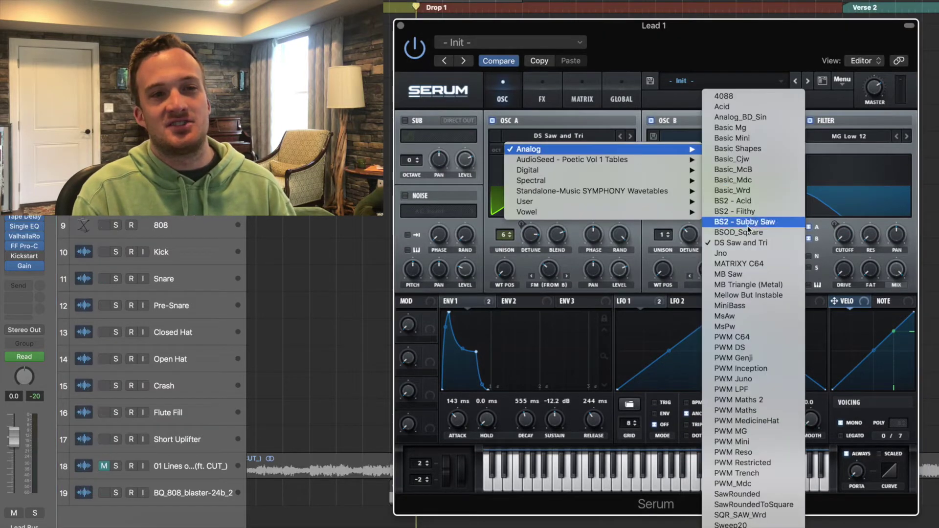
click(741, 243)
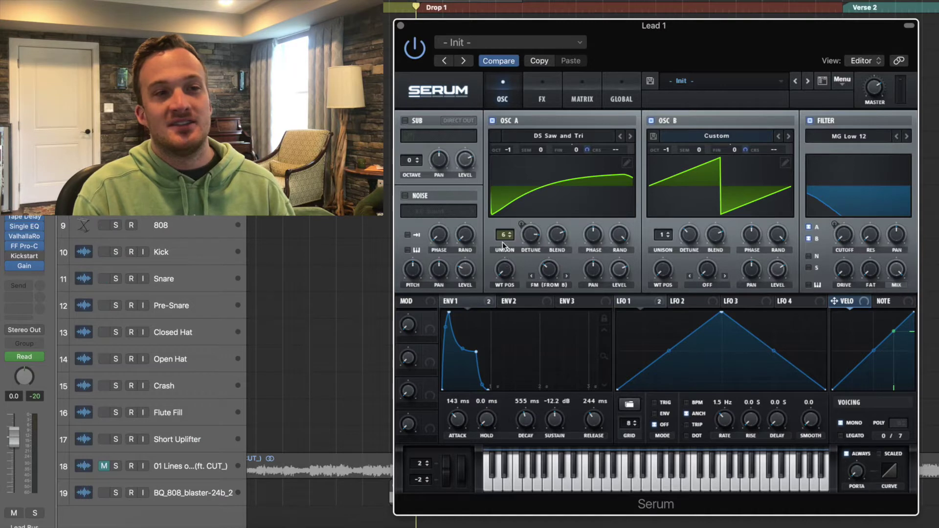
- Try different detune settings and Env 1 modulation amounts on oscillator A
click(454, 302)
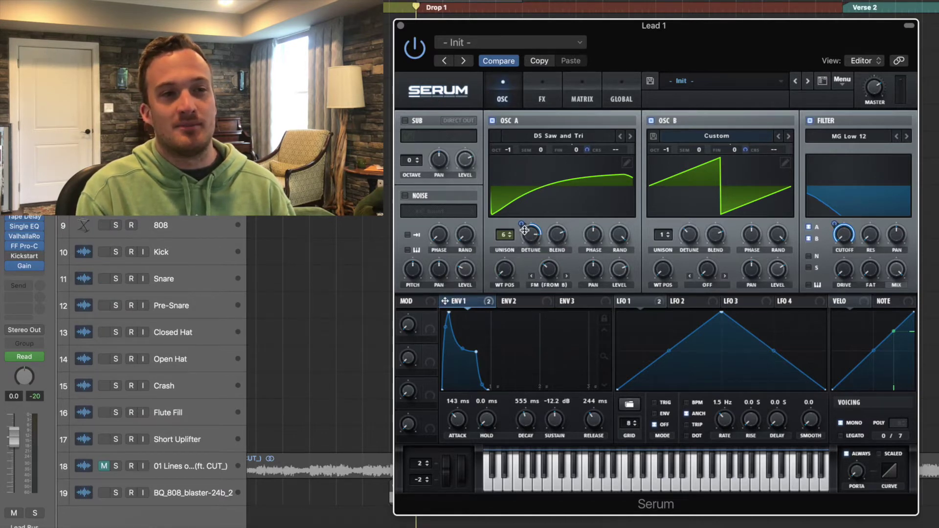
drag(532, 237, 531, 283)
drag(521, 224, 553, 287)
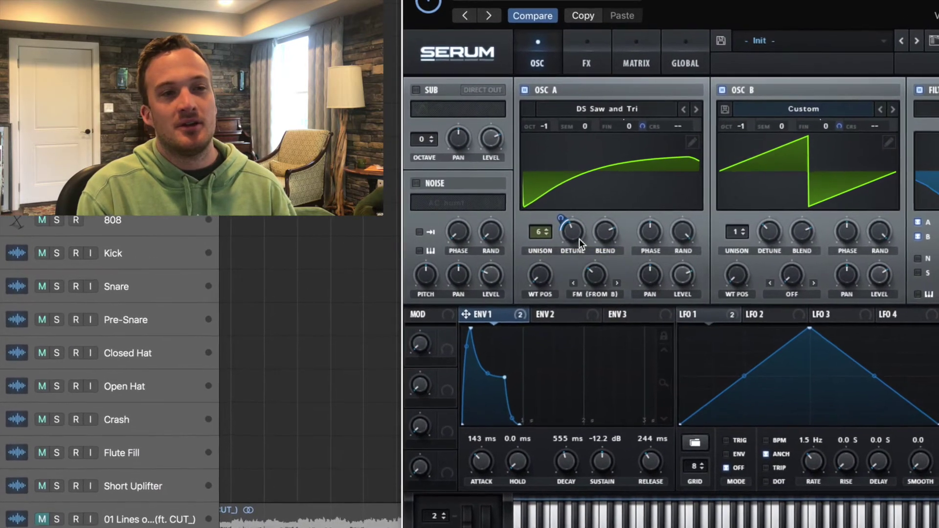
drag(567, 236, 572, 177)
drag(554, 220, 594, 218)
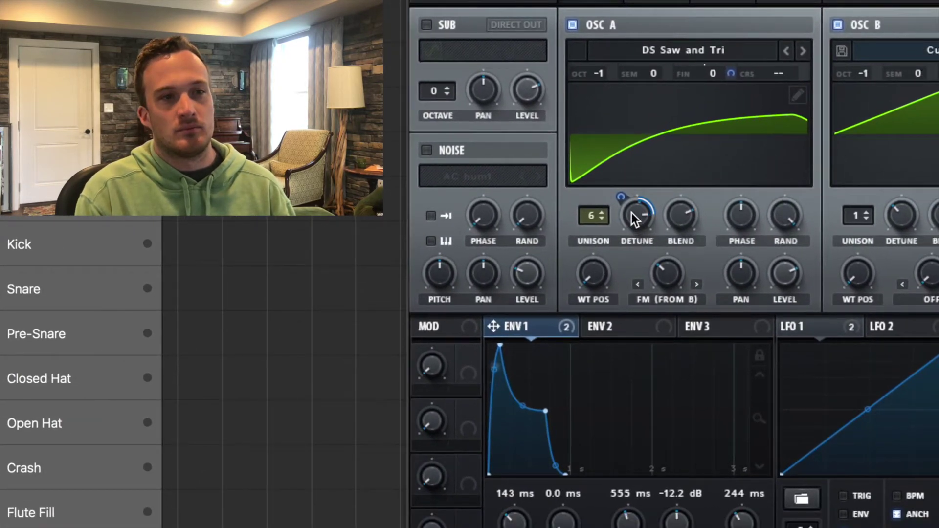
click(641, 210)
drag(634, 205, 630, 212)
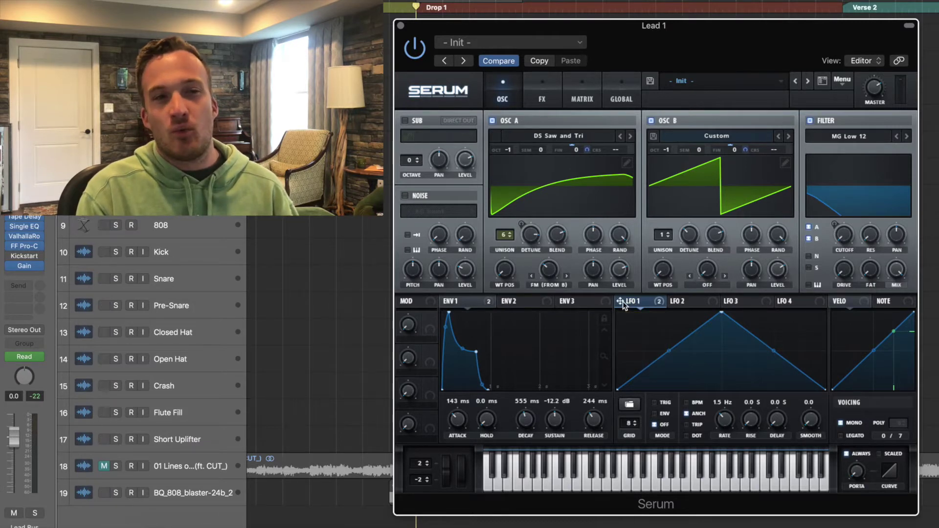
- Assign LFO 1 to modulate the fine tuning of oscillators A and B
drag(620, 301, 608, 191)
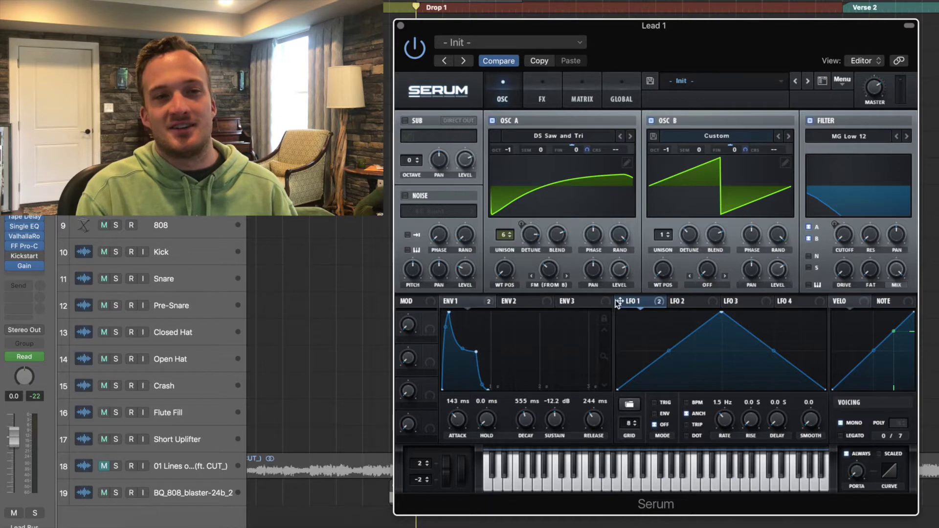
drag(621, 303, 745, 149)
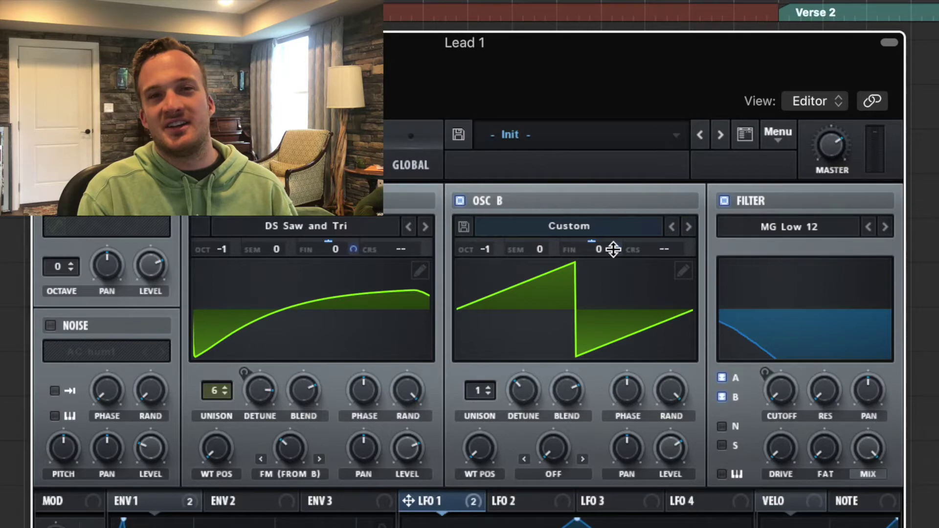
right_click(613, 249)
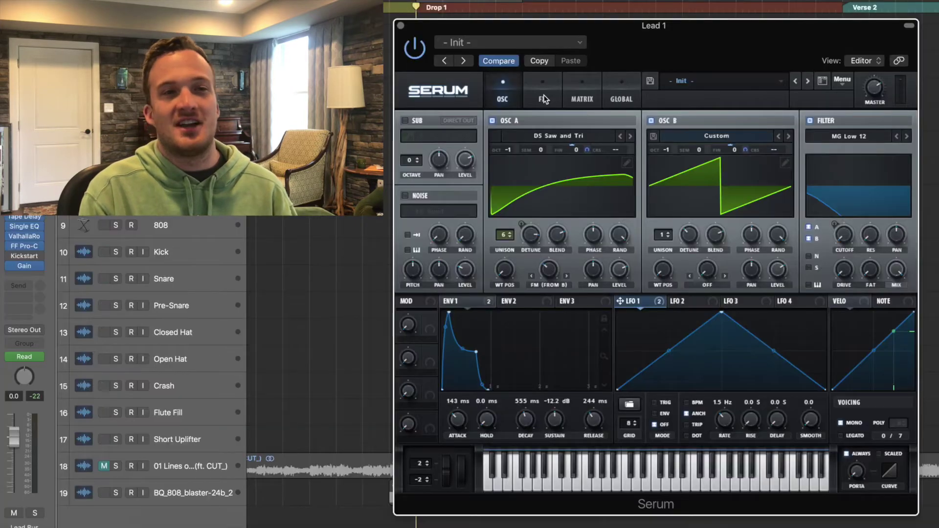
- Review the lead's distortion and chorus effects in Serum, then its FF Pro-Q 2 equalizer curve, and hide the plug-in windows
click(543, 98)
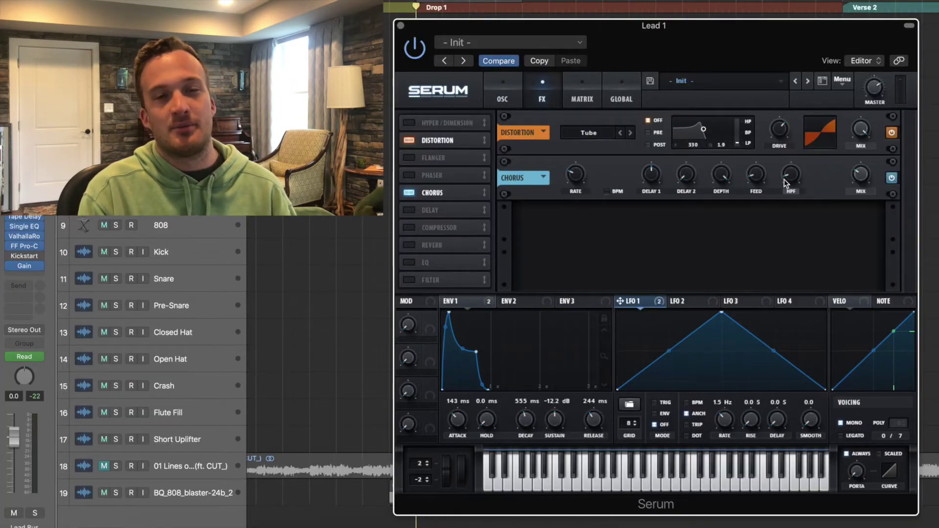
click(401, 25)
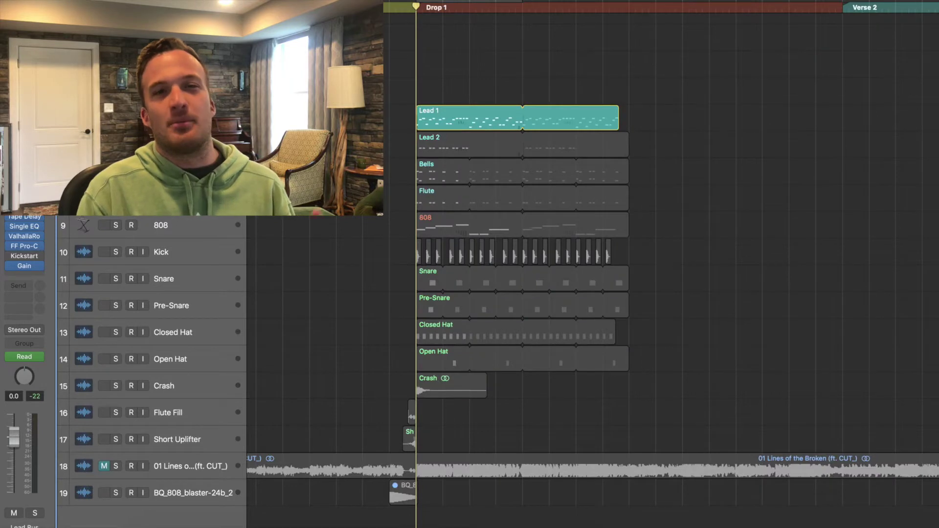
click(24, 206)
drag(78, 1, 631, 77)
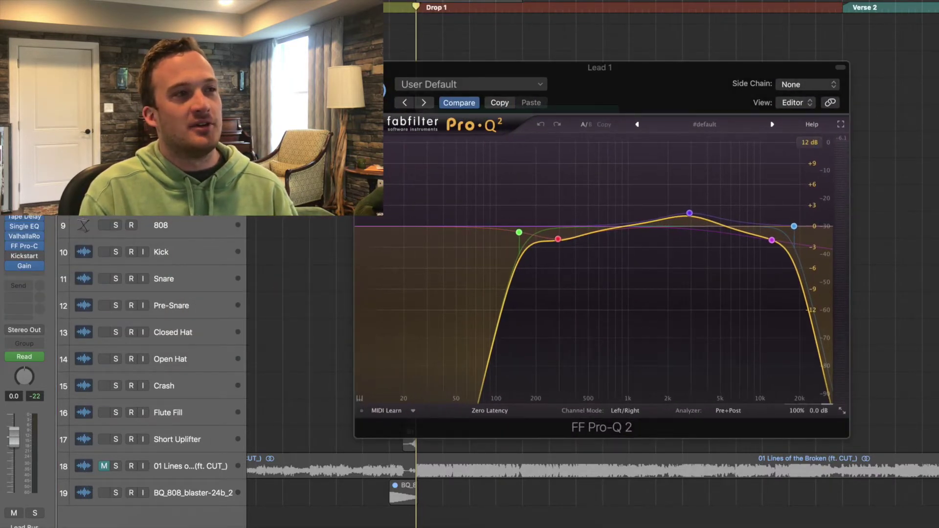
key(v)
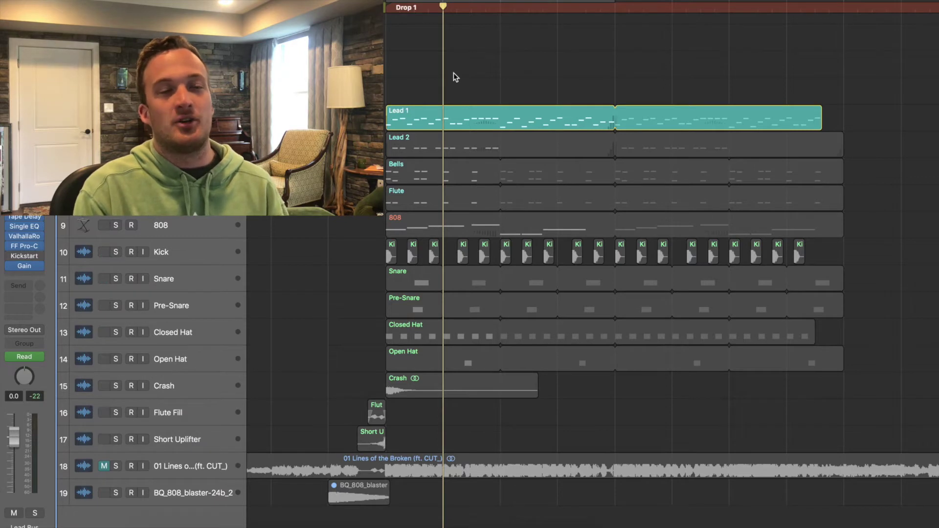
- Play back part of Lead 1 in Drop 1 and display its Pitch Bend controller data in the piano roll
key(space)
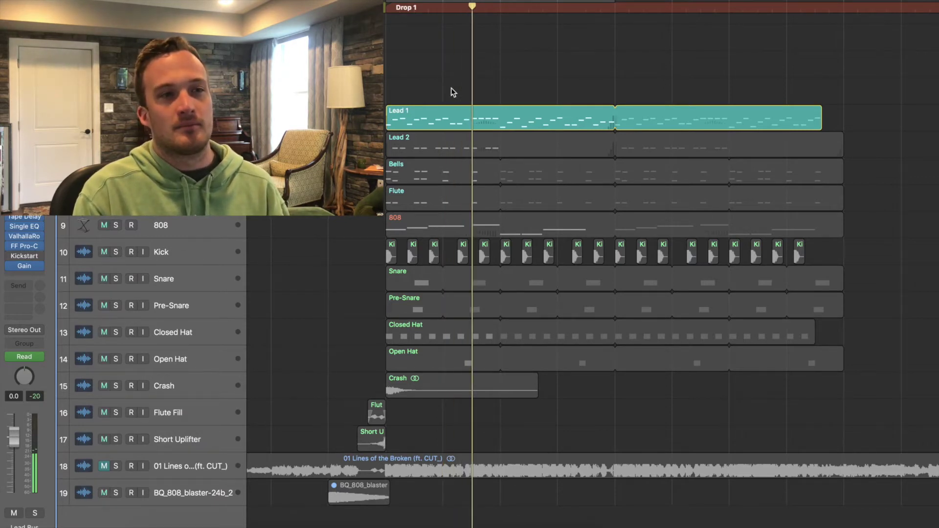
key(space)
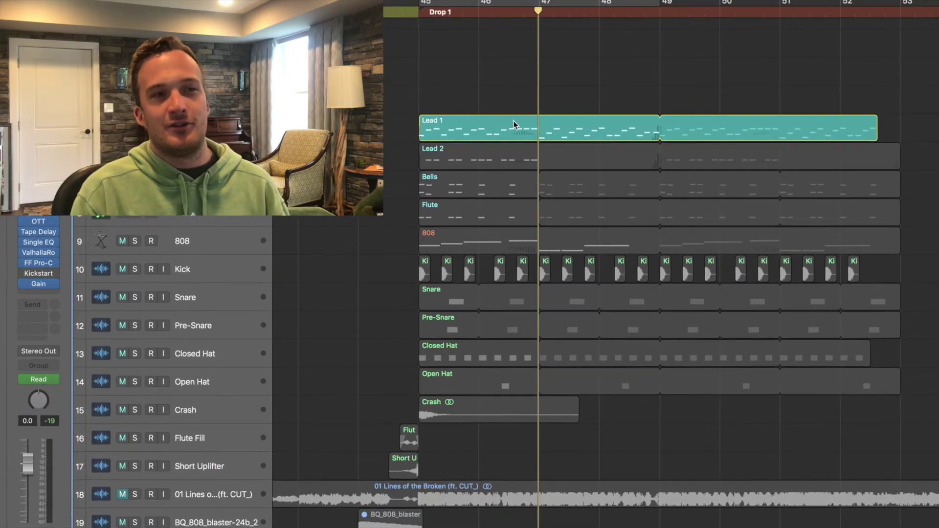
double_click(533, 134)
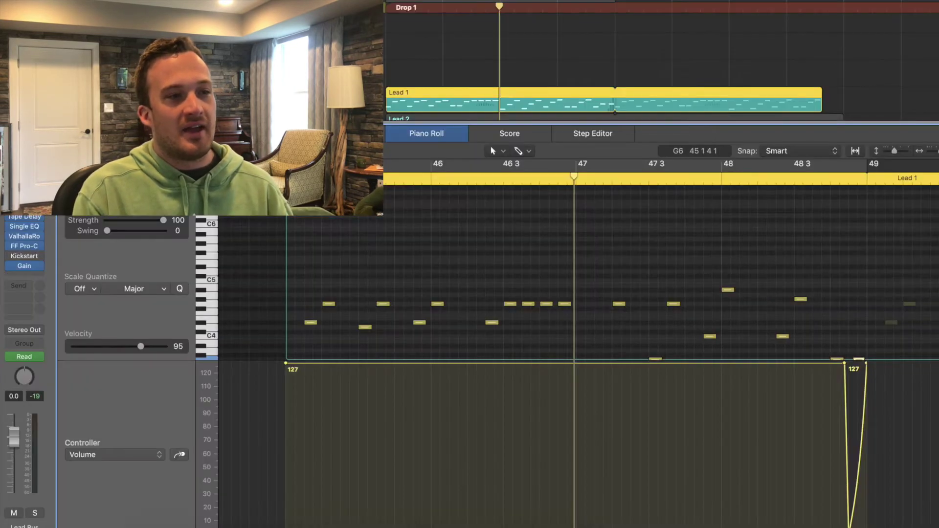
click(116, 455)
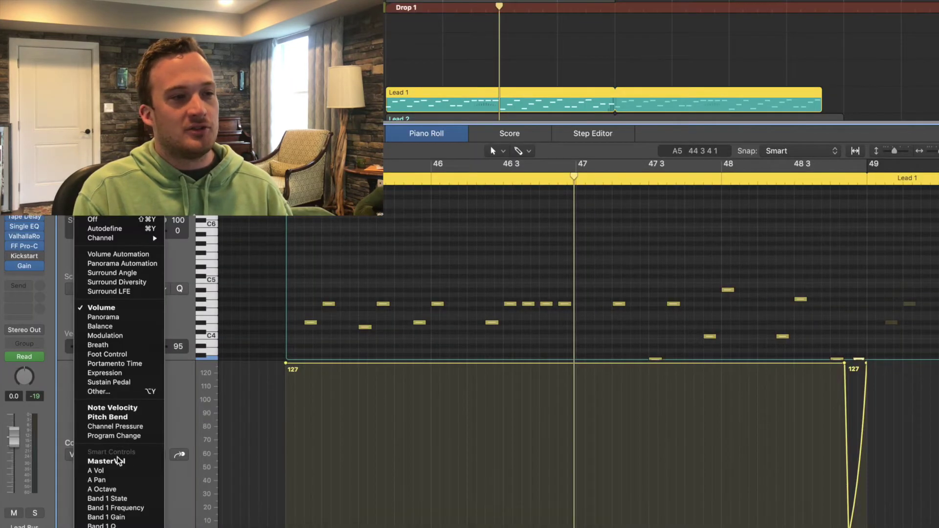
click(108, 421)
key(super+Right)
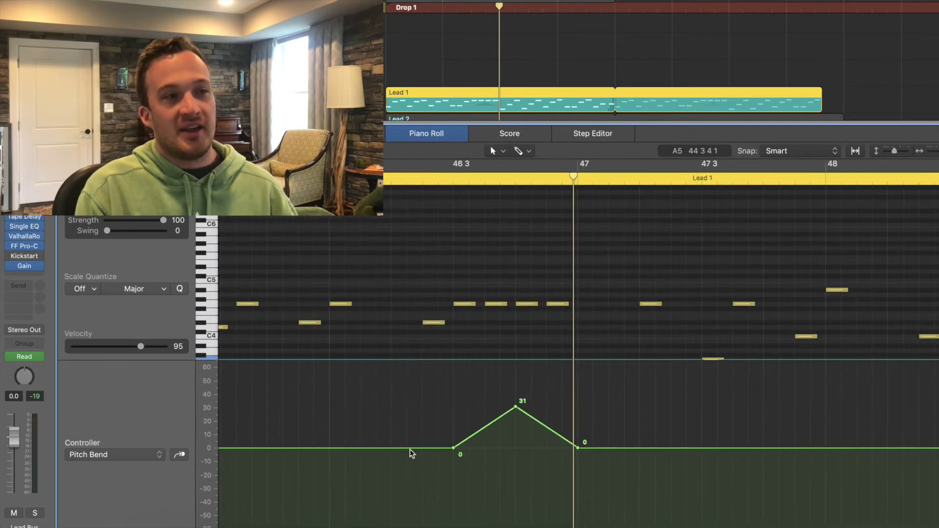
- Examine Lead 1's pitch bend curve under the repeated notes before bar 47 alongside Serum's bend range settings, and close the editor
key(v)
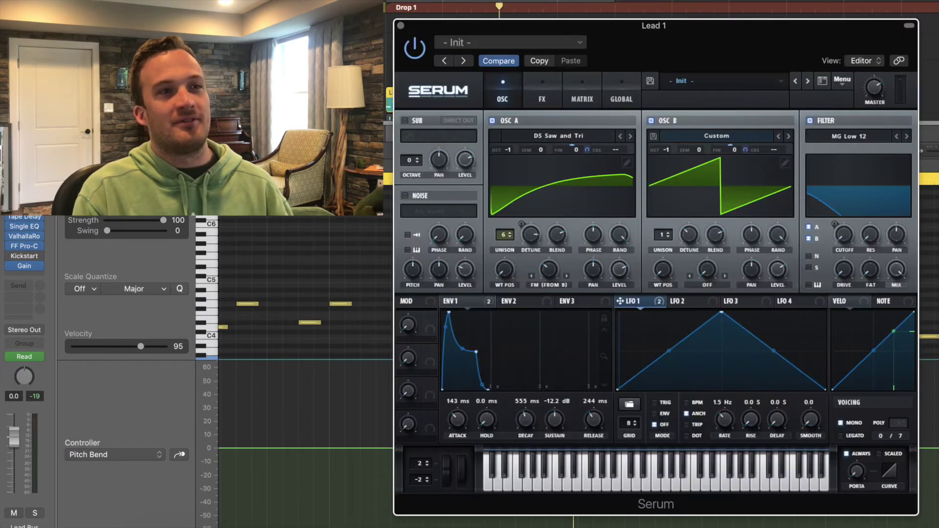
drag(477, 36, 498, 0)
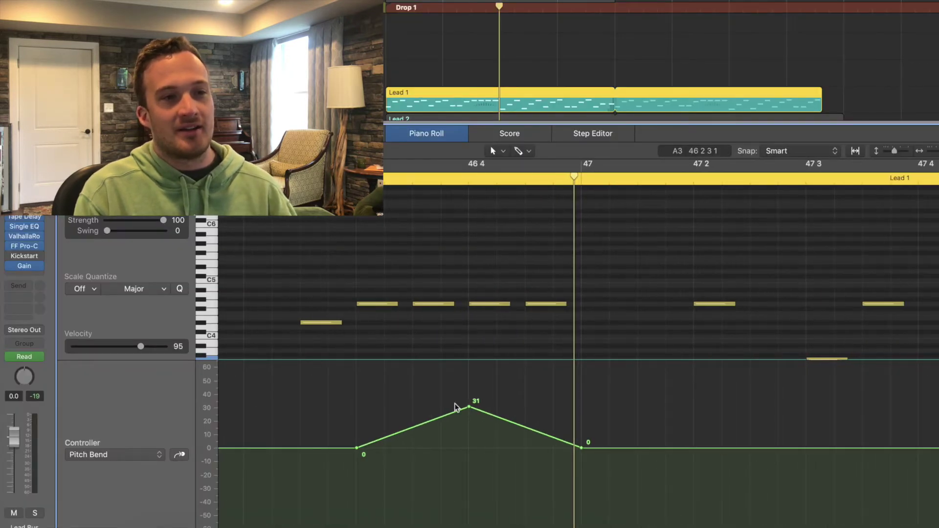
scroll(440, 371, left, 6)
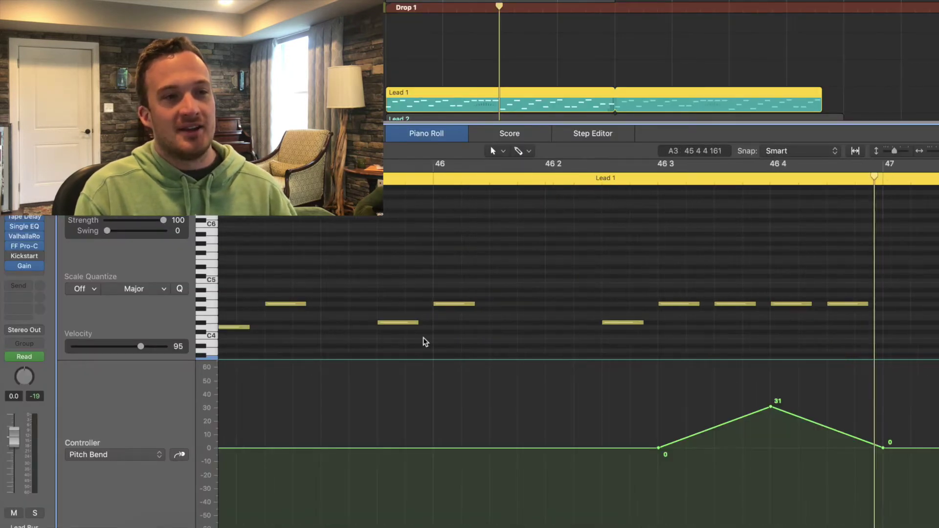
scroll(537, 291, right, 1)
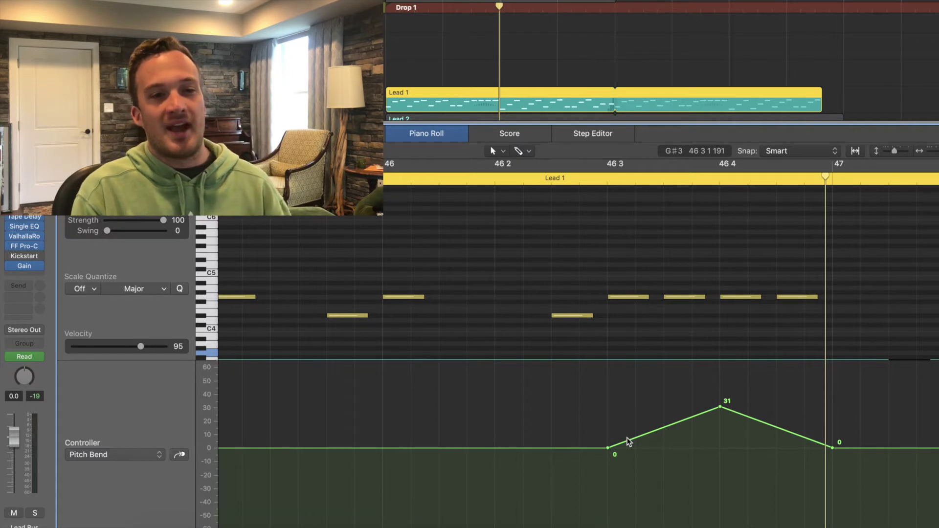
scroll(626, 442, right, 2)
click(632, 408)
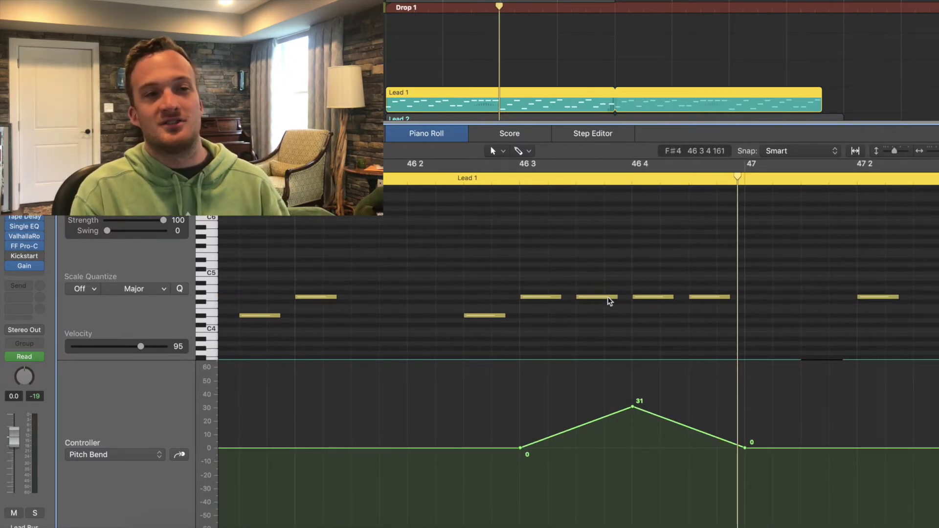
click(505, 184)
key(space)
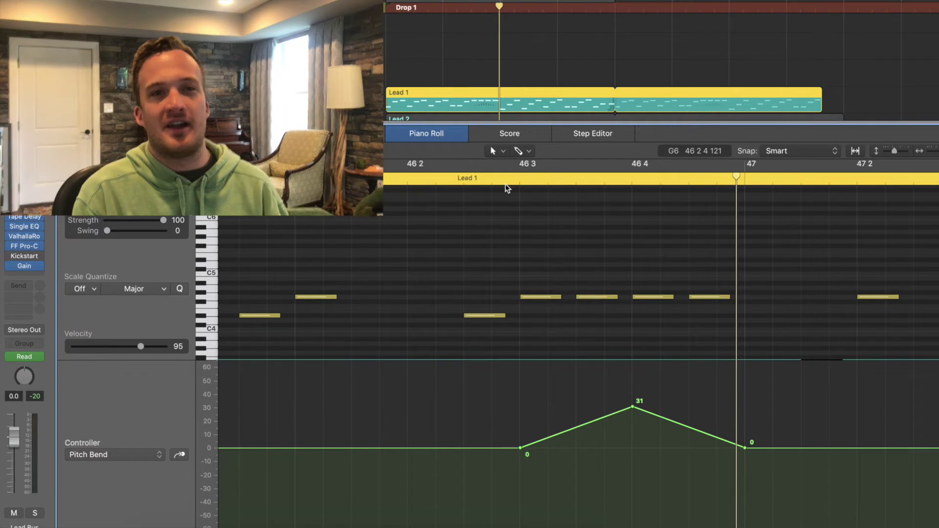
key(e)
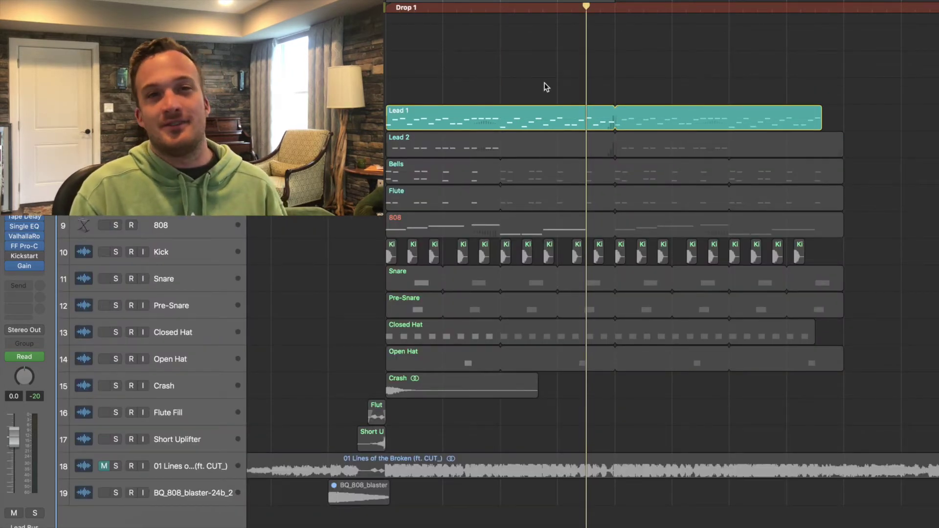
- Play back the end of Lead 1's first four bars, repeating the transition just before bar 49
key(space)
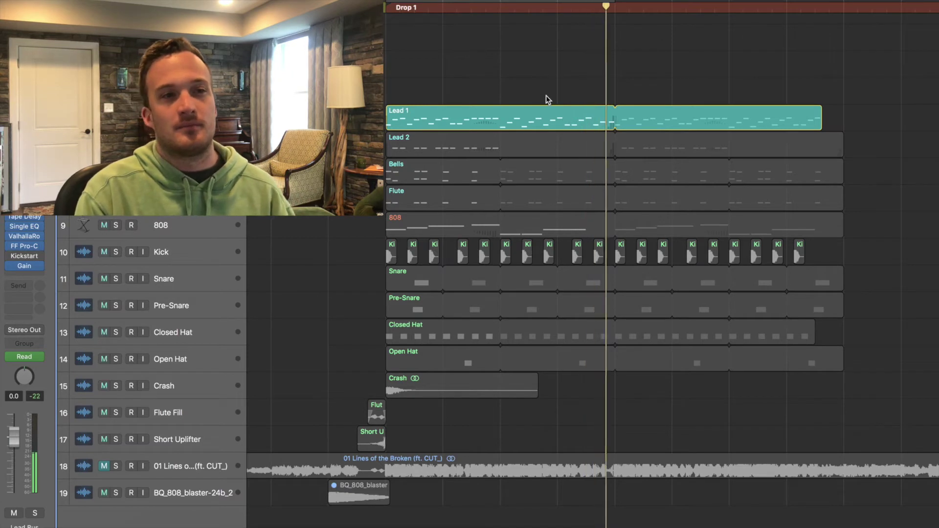
key(space)
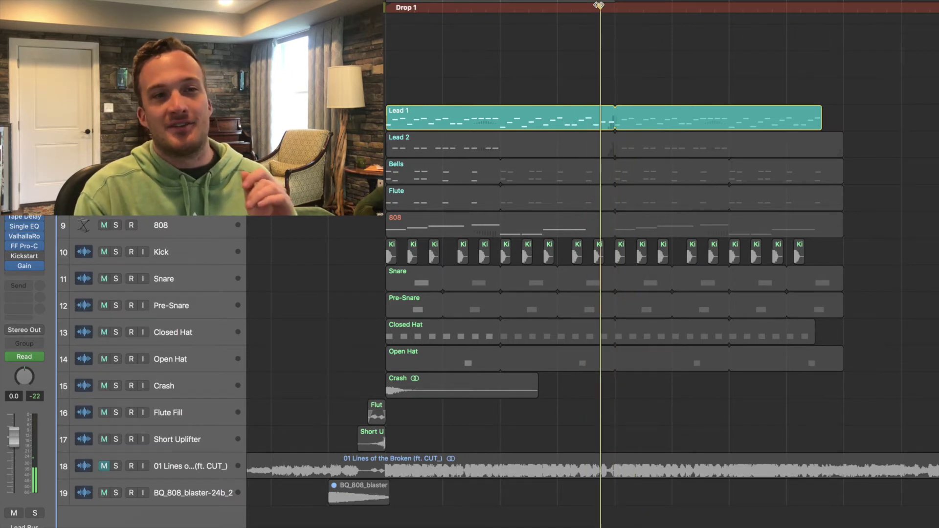
key(space)
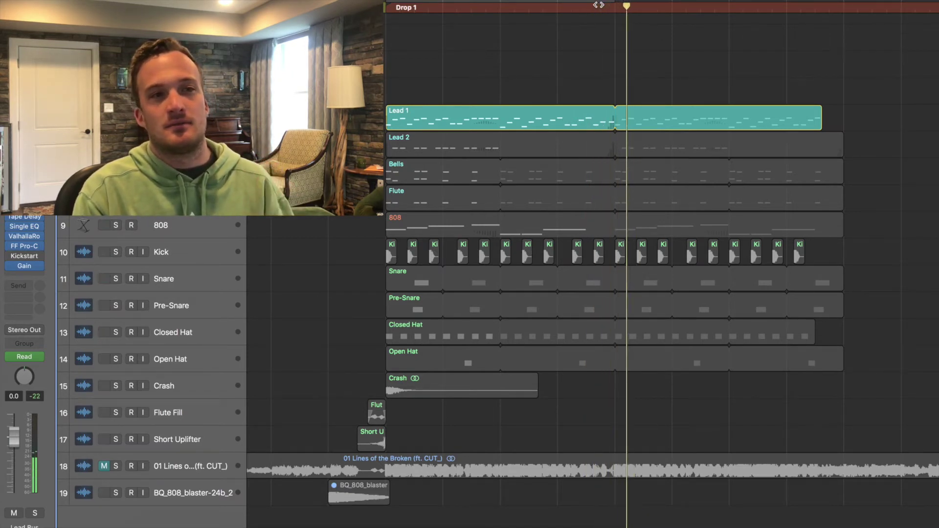
key(space)
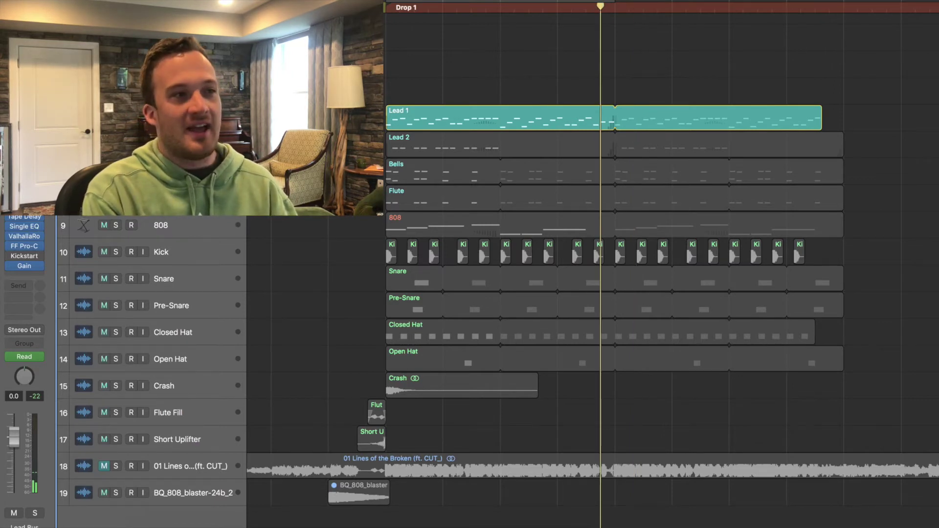
- Inspect the Tremolo plug-in on Lead 1 with the playhead inside and ahead of the transition before bar 49
drag(195, 5, 703, 194)
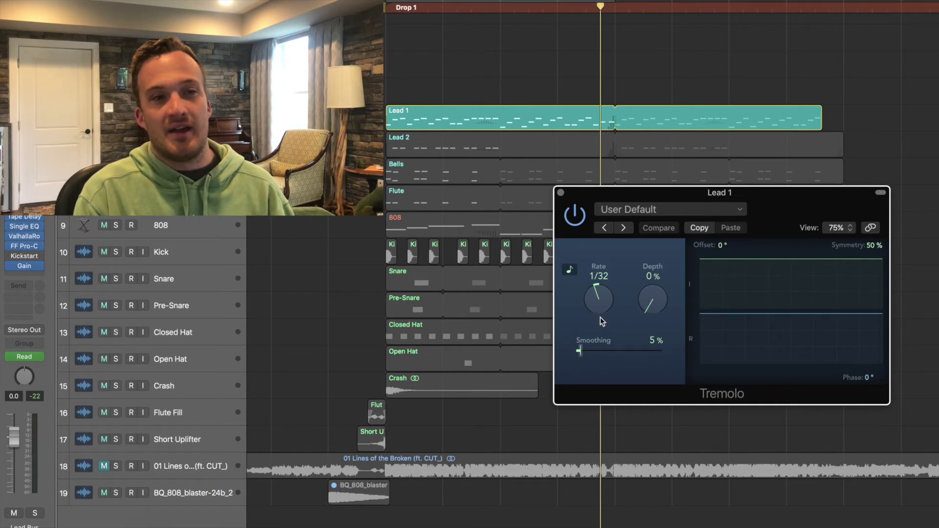
click(611, 10)
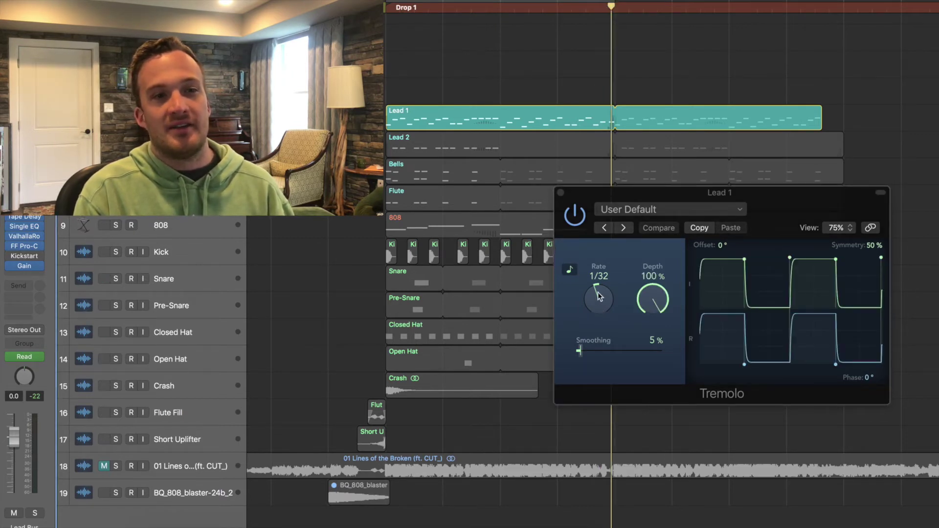
click(586, 10)
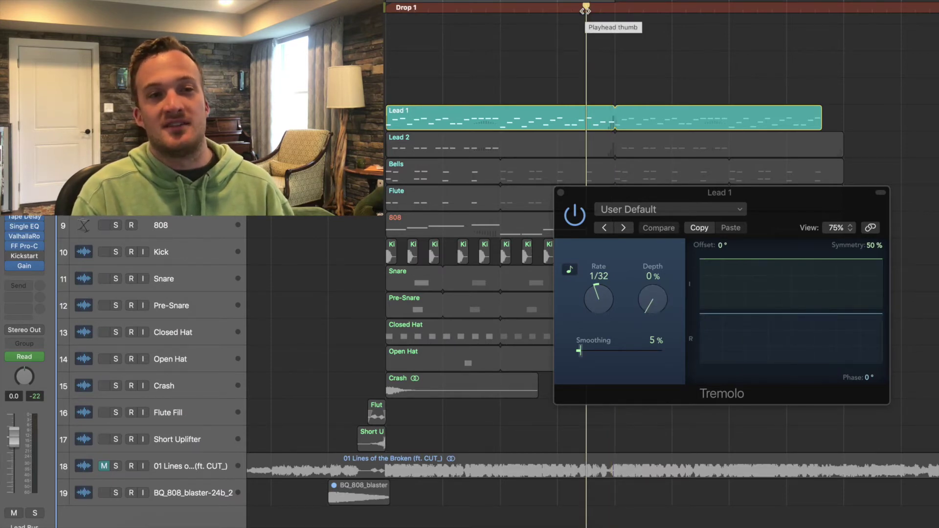
click(561, 192)
- Show the tremolo depth automation on Lead 1 up close at the transition before bar 49 and play back the section
key(a)
key(z)
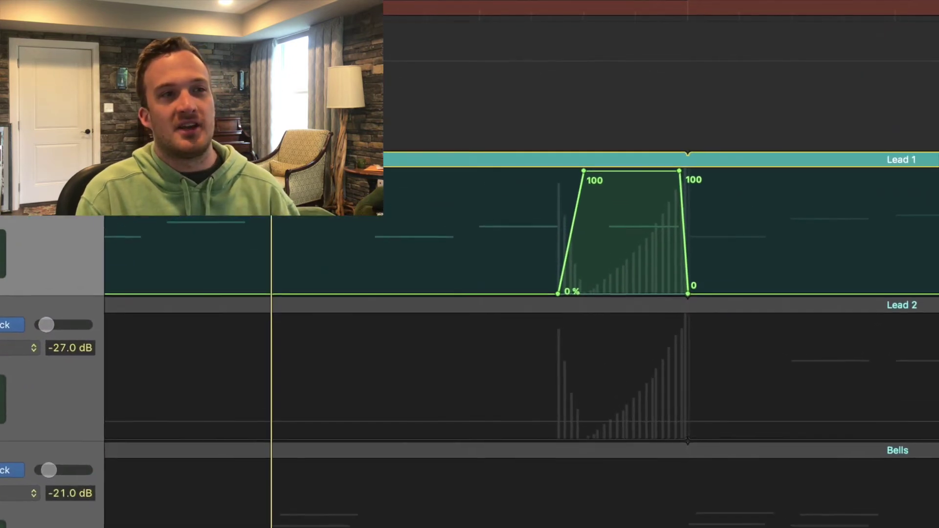
key(space)
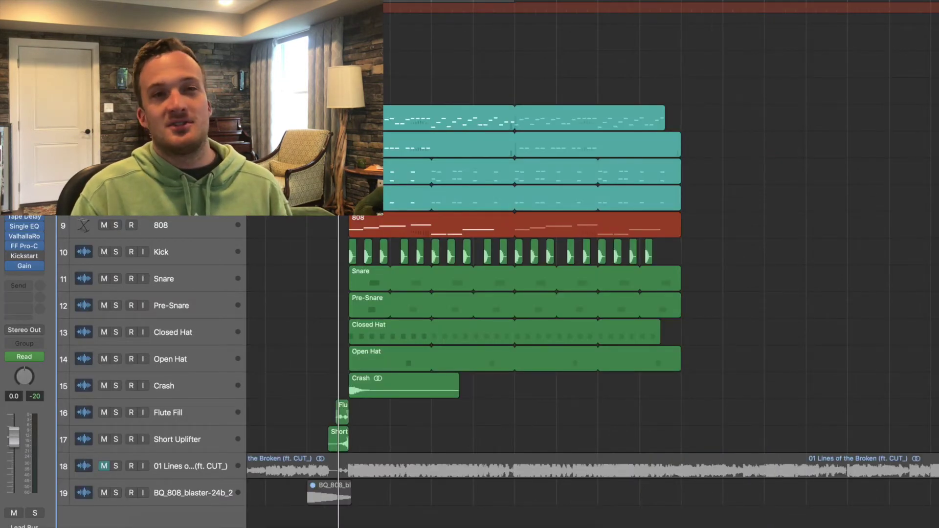
- Select the 808 track and open its Drop 1 region for note and pitch bend viewing
click(176, 221)
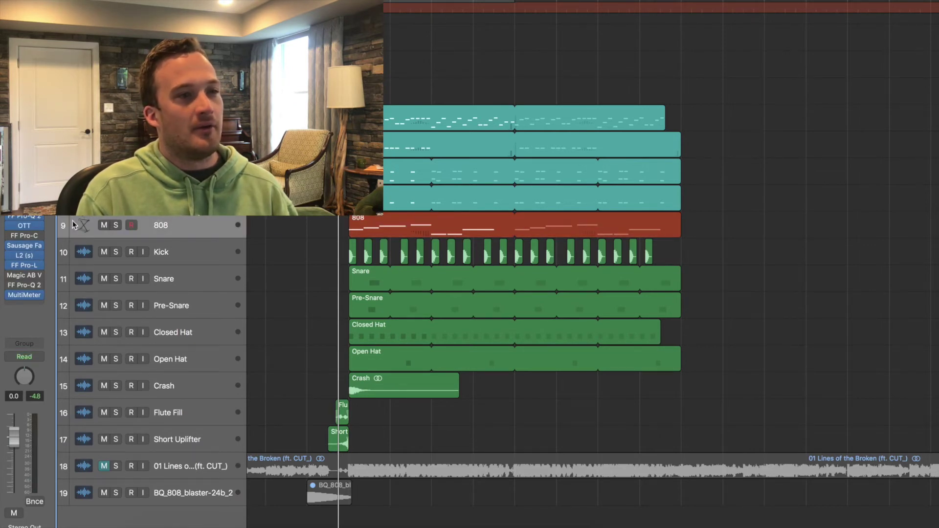
scroll(317, 235, left, 3)
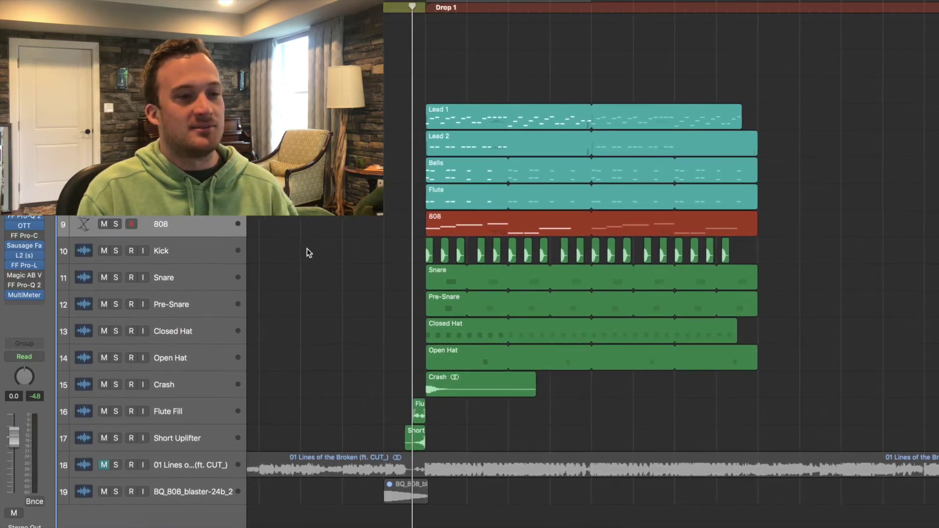
key(z)
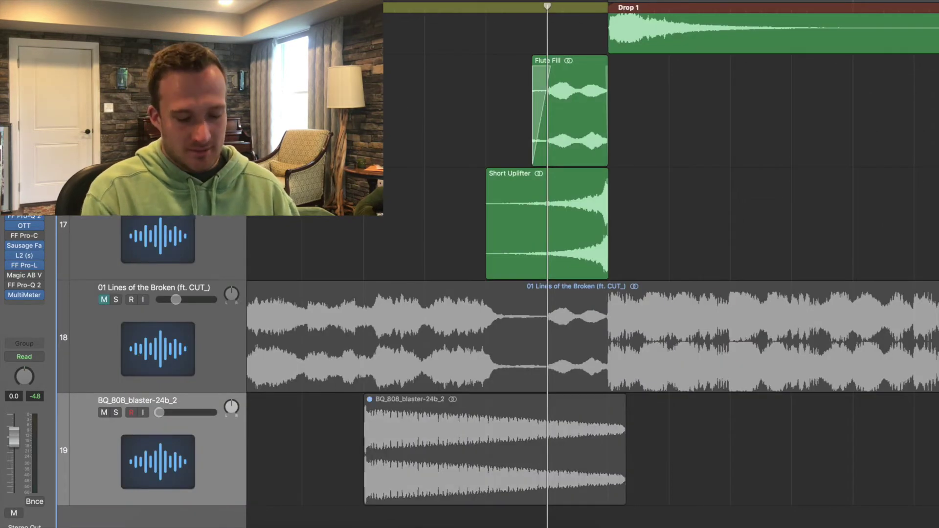
key(z)
key(super+Right)
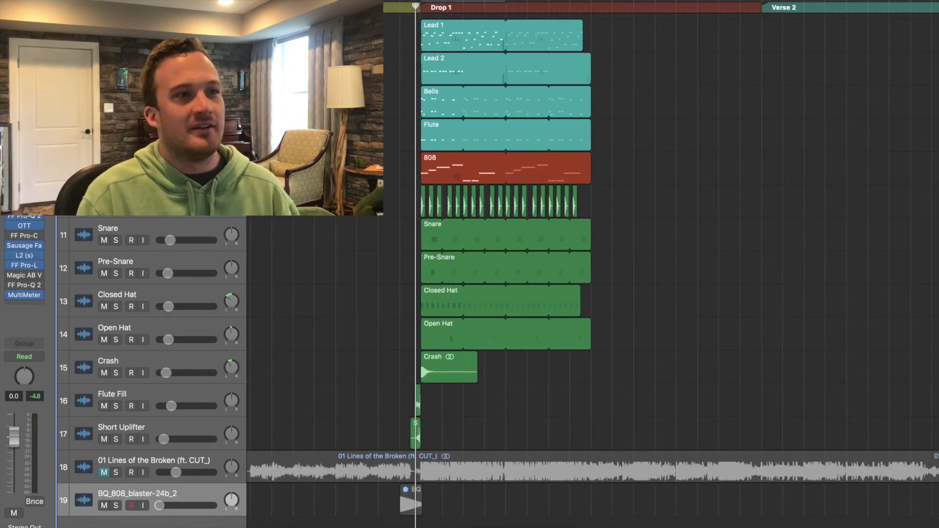
key(p)
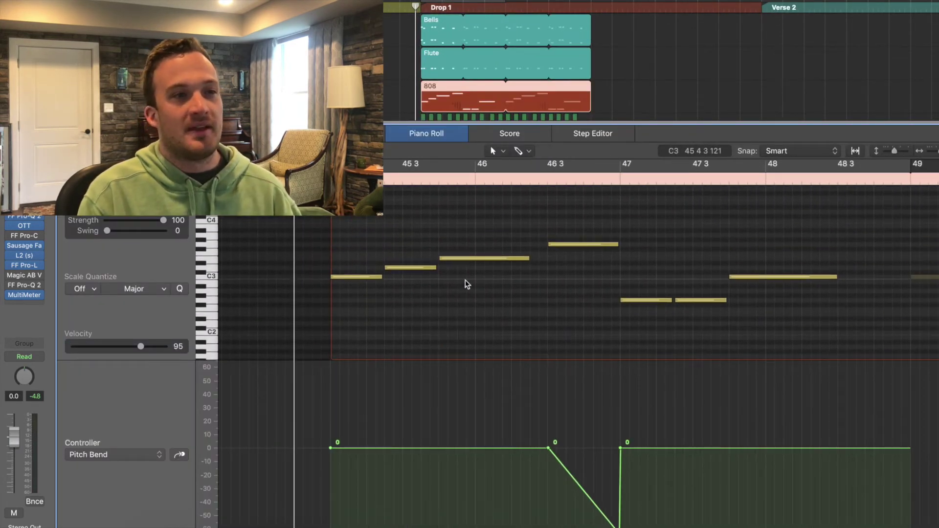
- Solo the 808 and play its opening bars, repeating the downward pitch bend just before bar 47
key(ctrl+s)
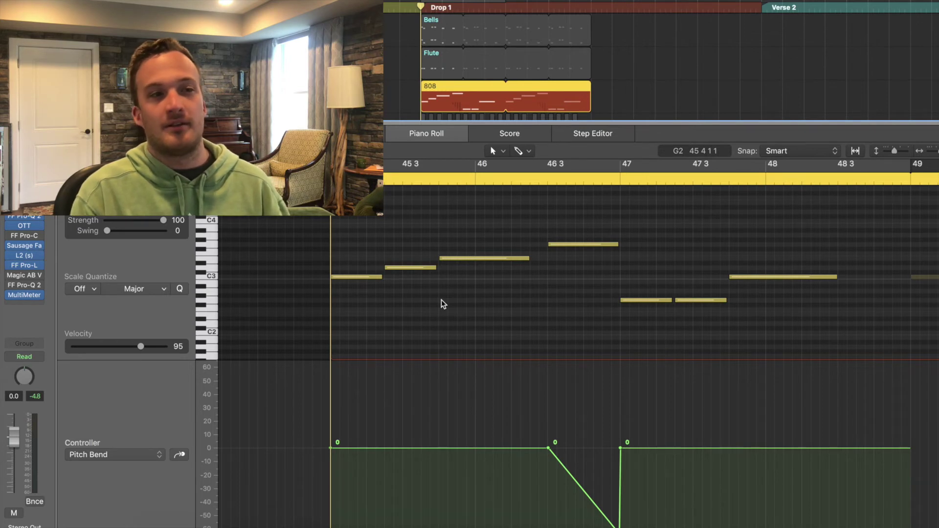
key(space)
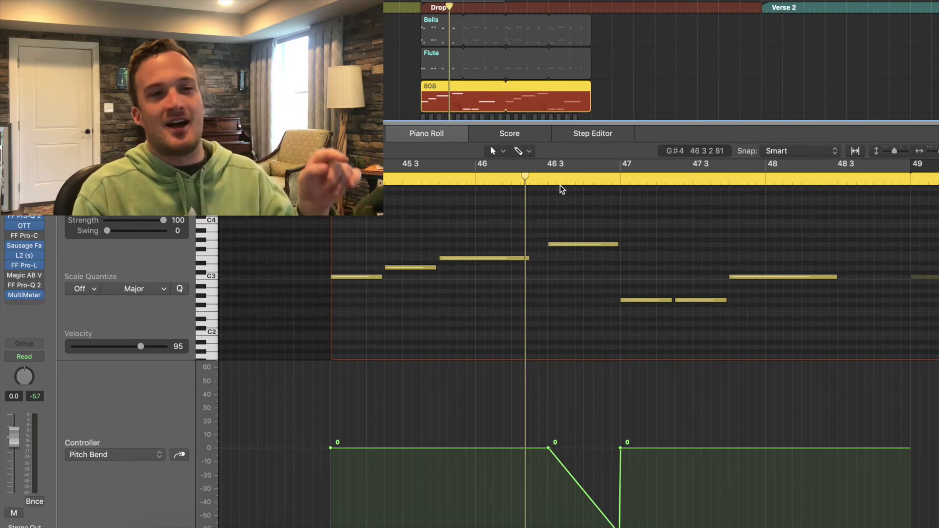
click(528, 180)
double_click(530, 182)
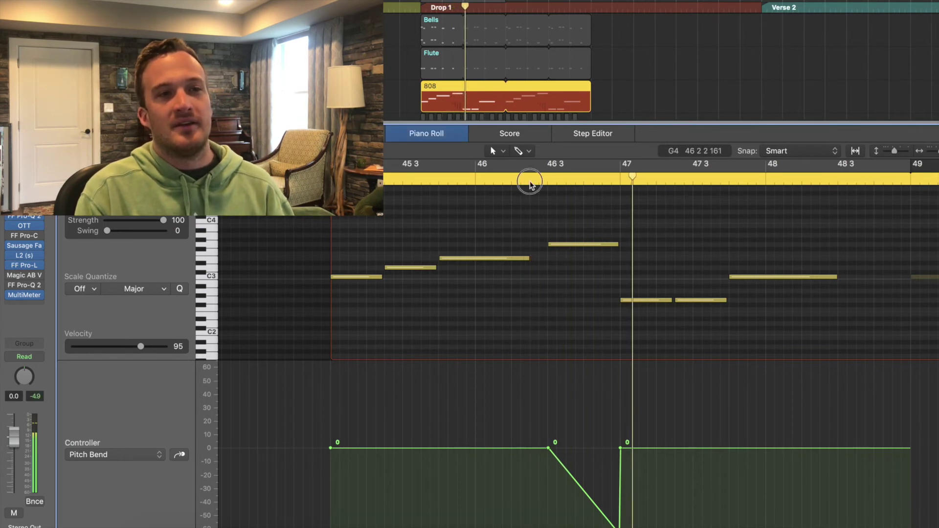
click(530, 182)
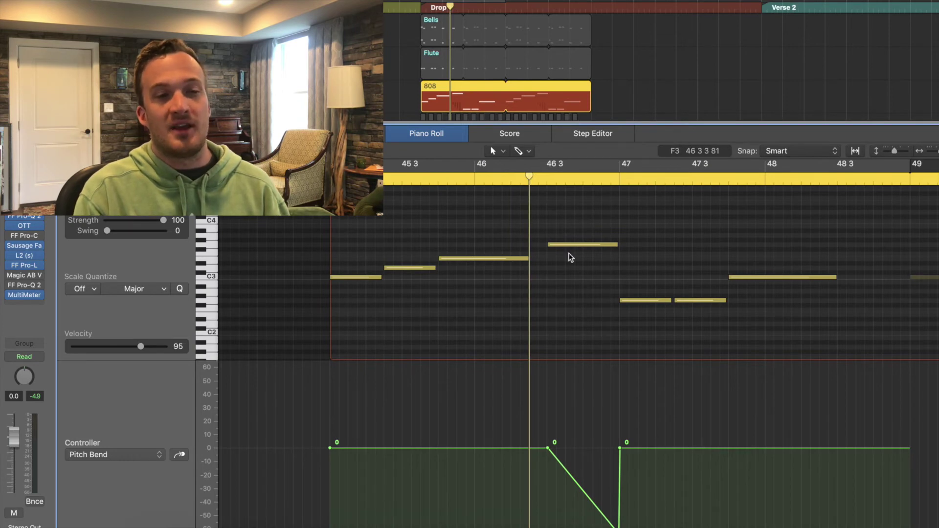
- Inspect the pitch bend range in the 808's EXS24 sampler, keep it at 12, and close the plug-in
click(4, 167)
drag(68, 2, 653, 107)
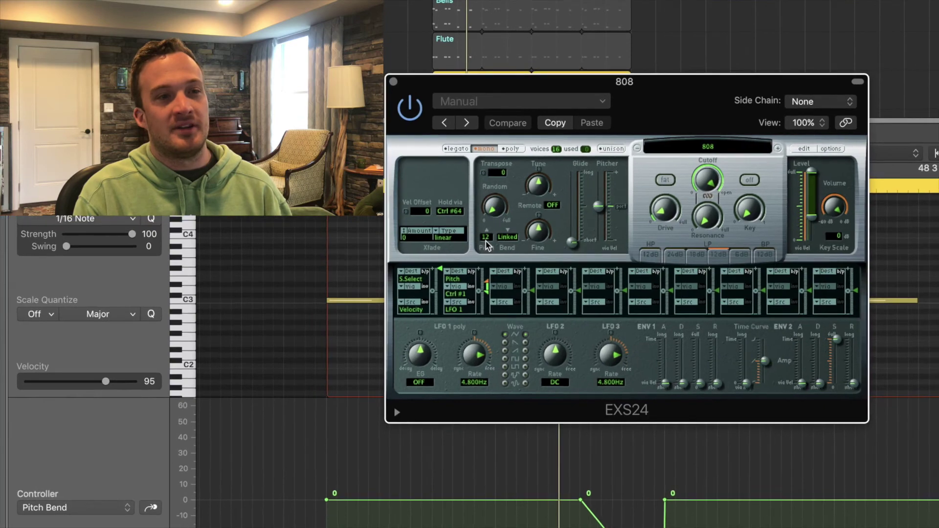
click(485, 238)
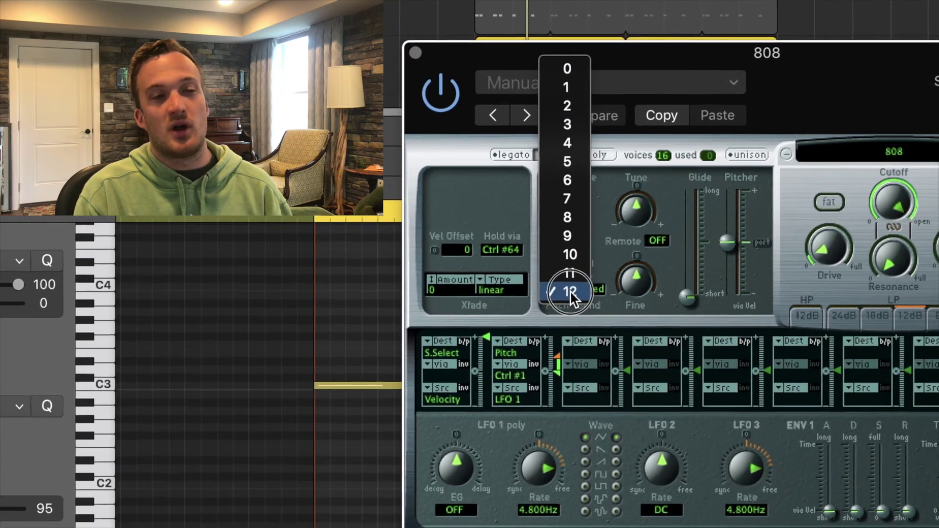
click(570, 291)
click(415, 53)
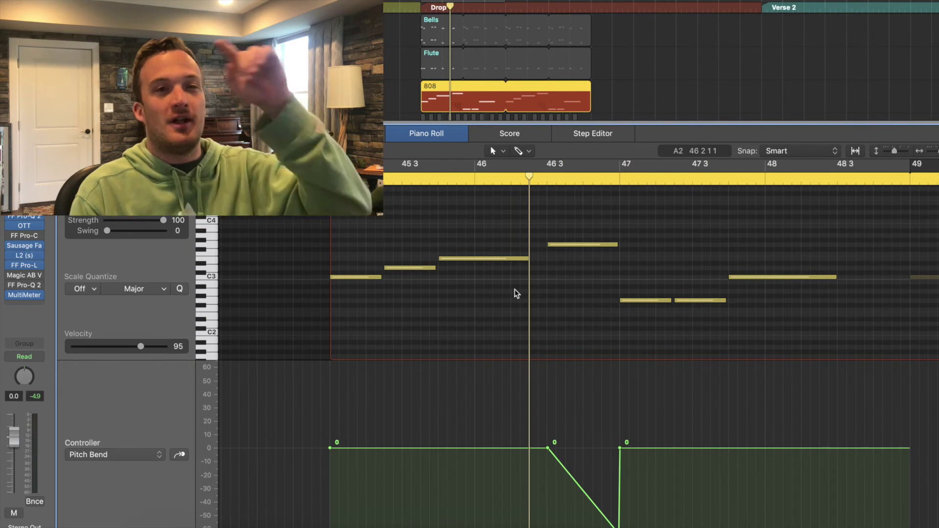
- Replay the 808's pitch bend into bar 47, close the note editor and unsolo the track
key(space)
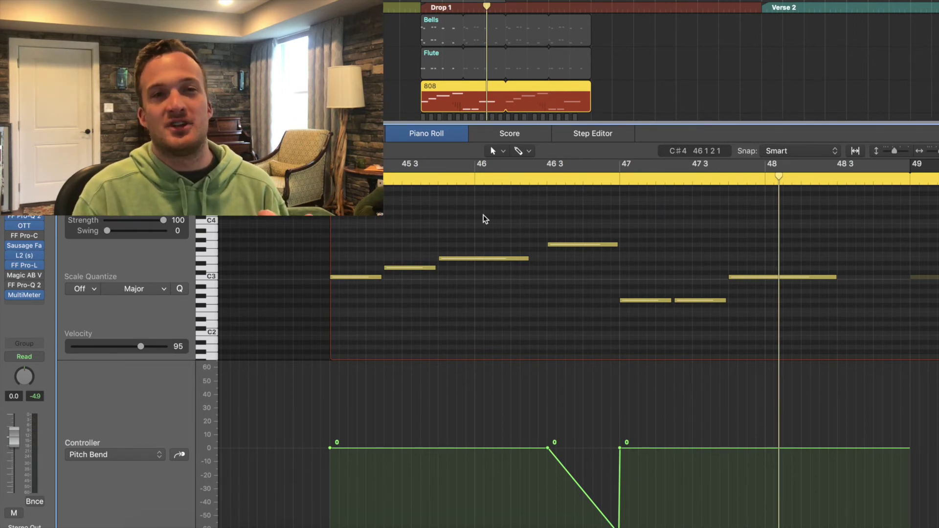
key(space)
key(p)
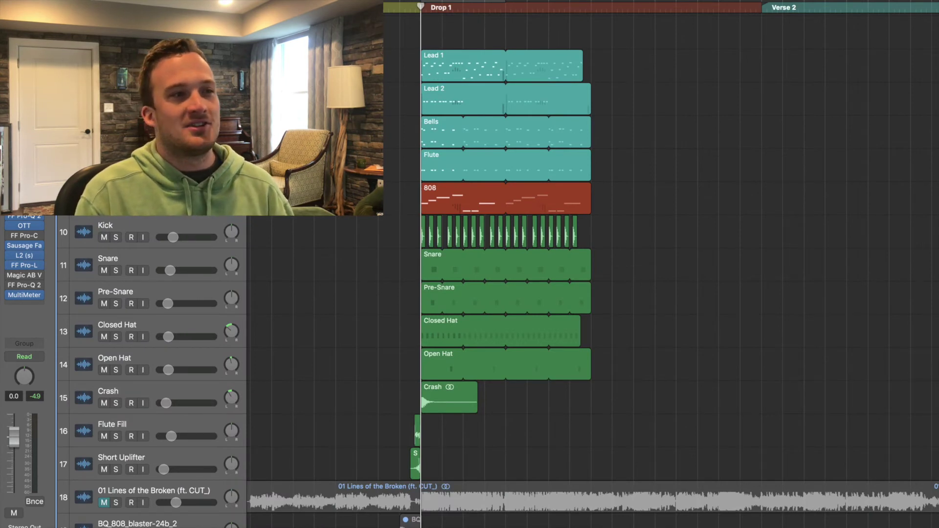
key(ctrl+s)
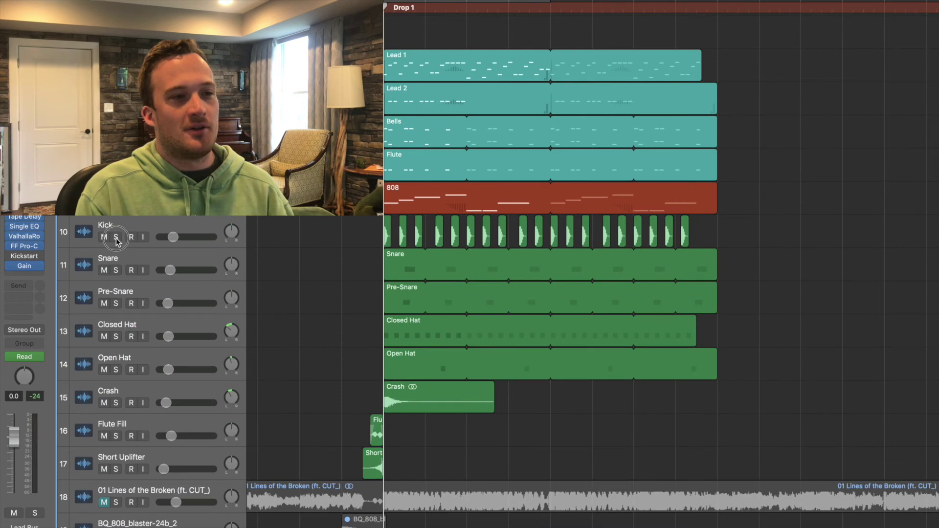
- Solo the drum tracks from Kick through Crash and play them back from the start of Drop 1
drag(116, 237, 116, 402)
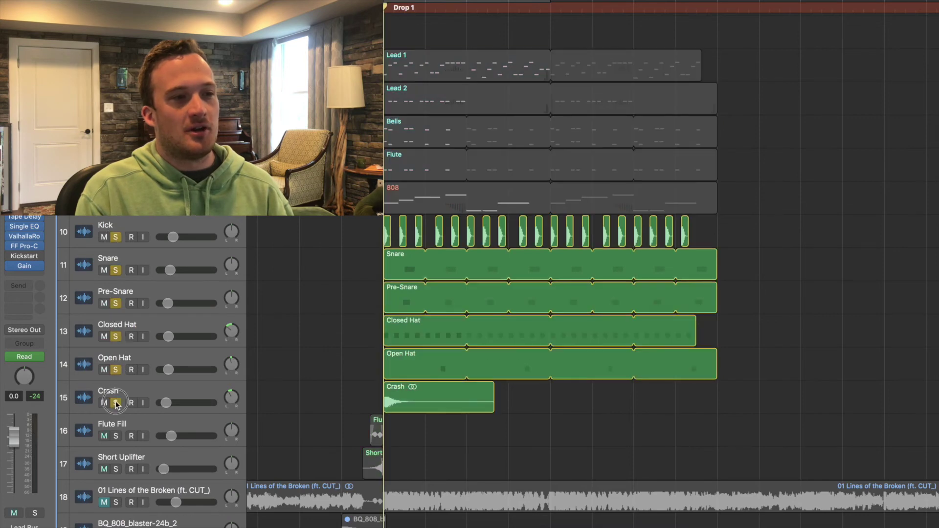
key(space)
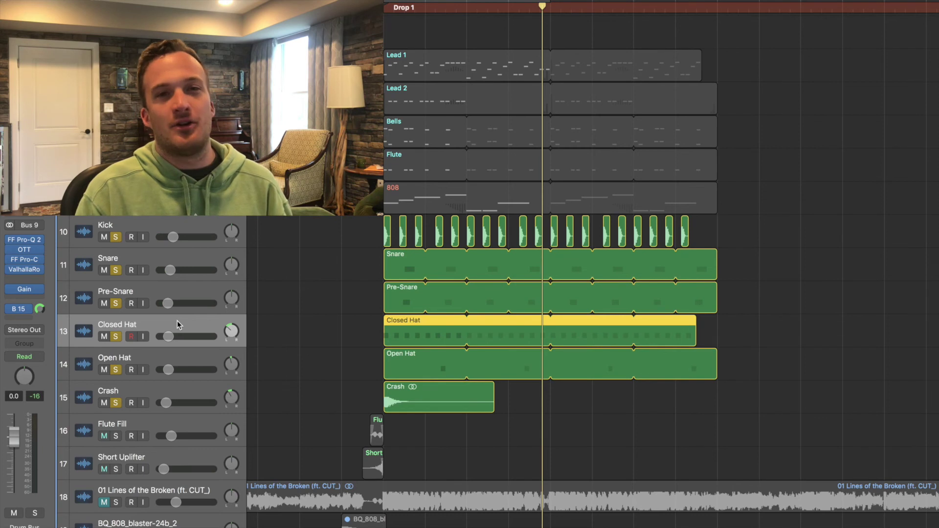
click(254, 328)
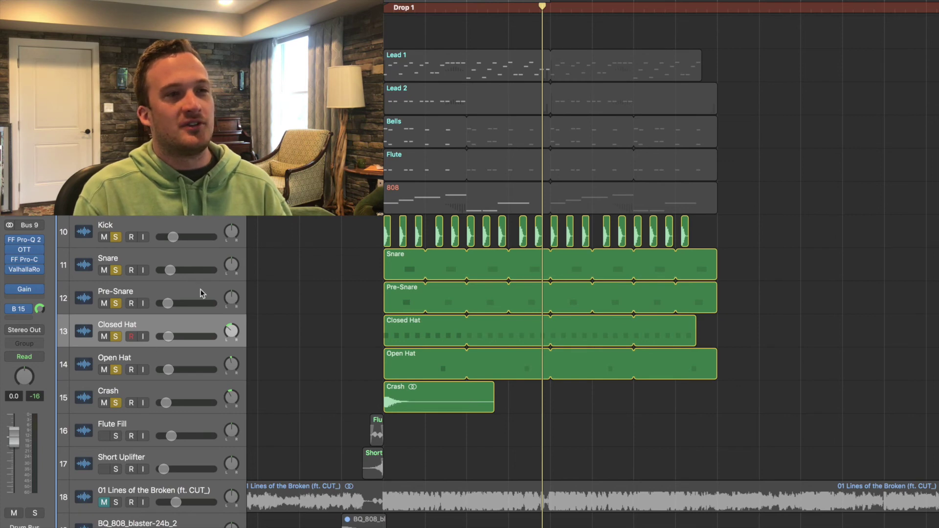
- Examine the Closed Hat's FF Pro-C compressor with its side chain kept on Audio 9 while playing the soloed drums from Drop 1's start
click(385, 7)
key(v)
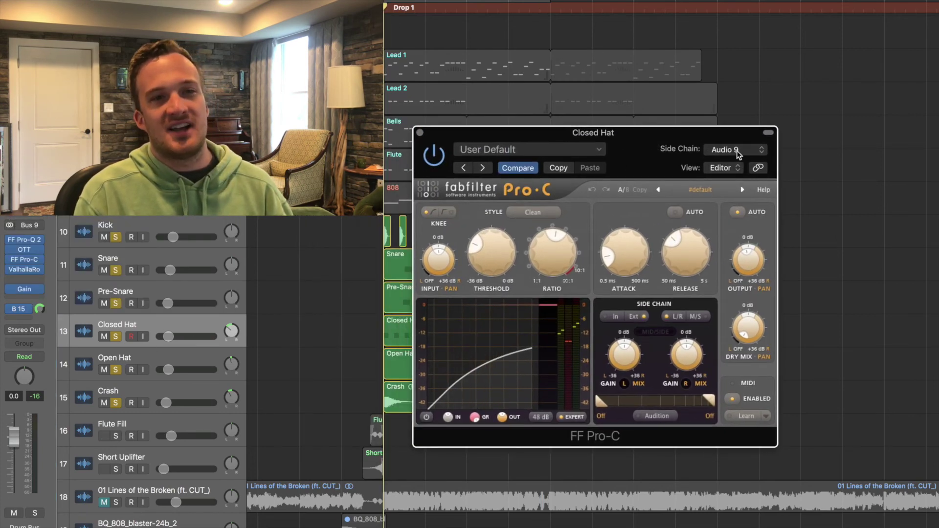
click(736, 151)
click(712, 220)
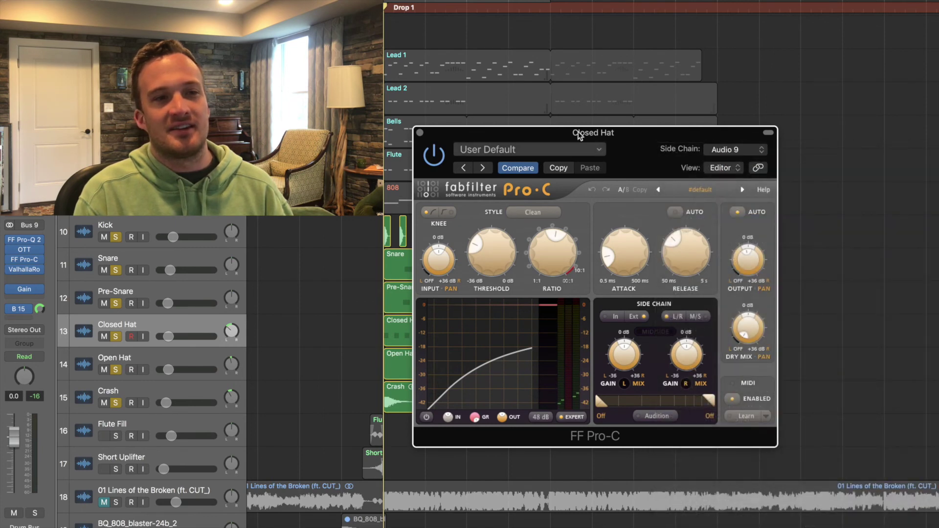
drag(546, 131, 628, 129)
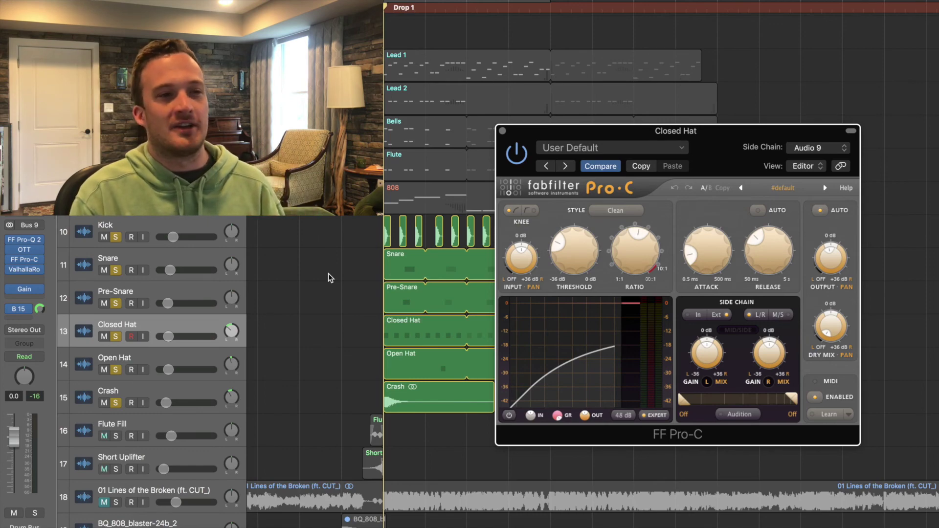
key(space)
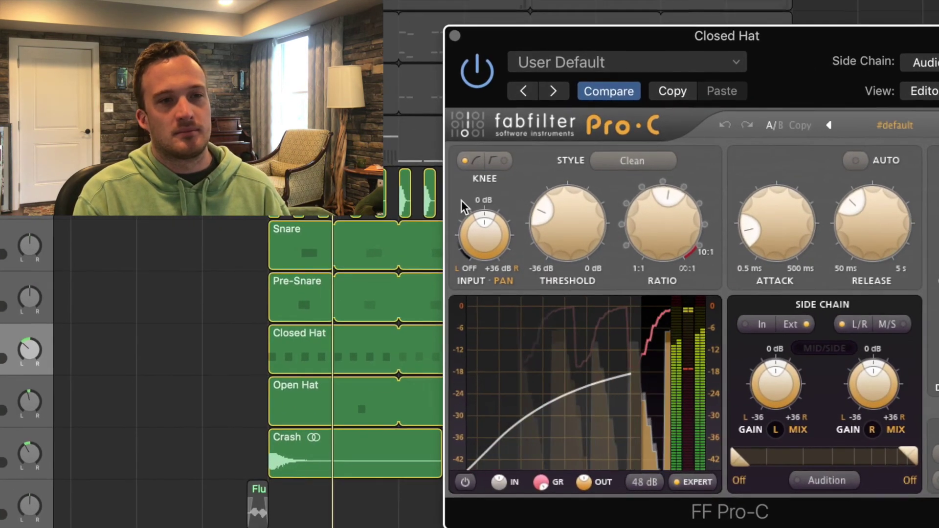
key(space)
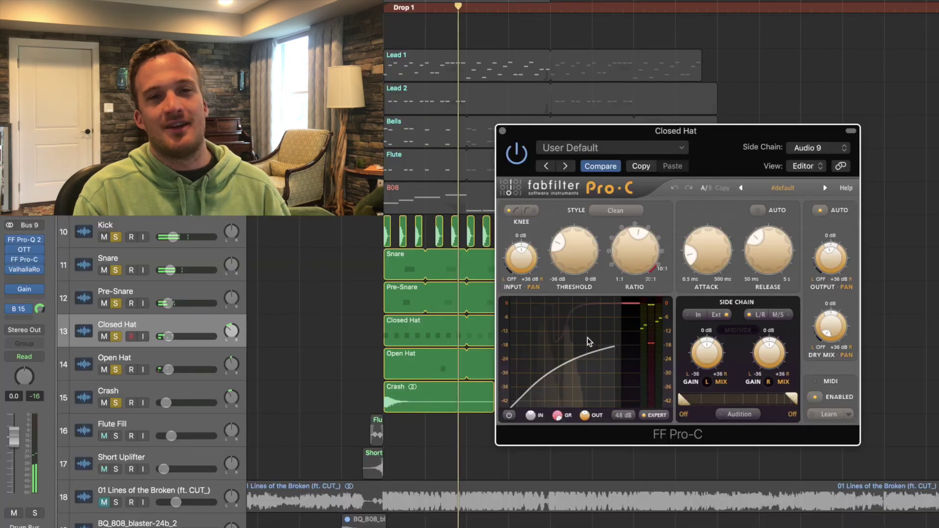